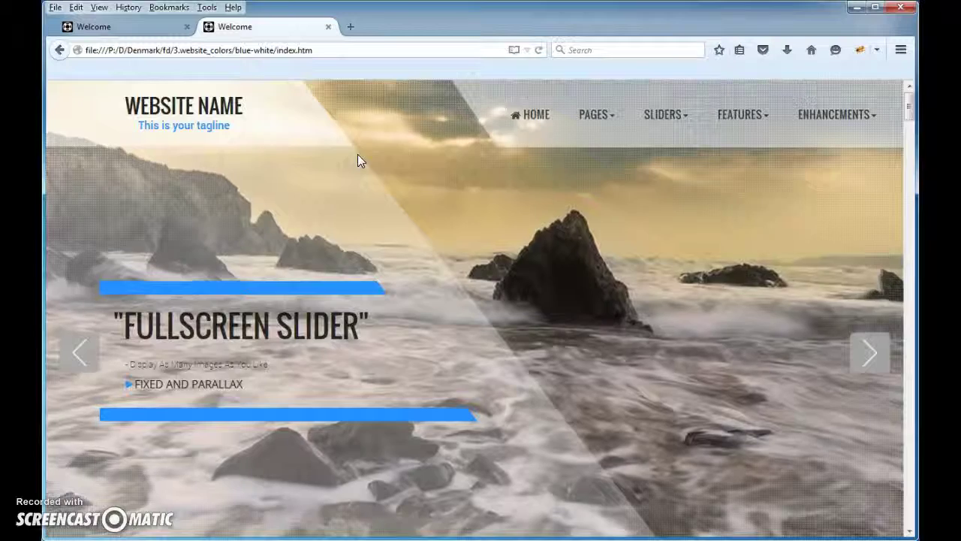
Narrow the browser window until the menu collapses, then widen it back to desktop layout.
{"action": "left_click", "coordinate": [314, 89]}
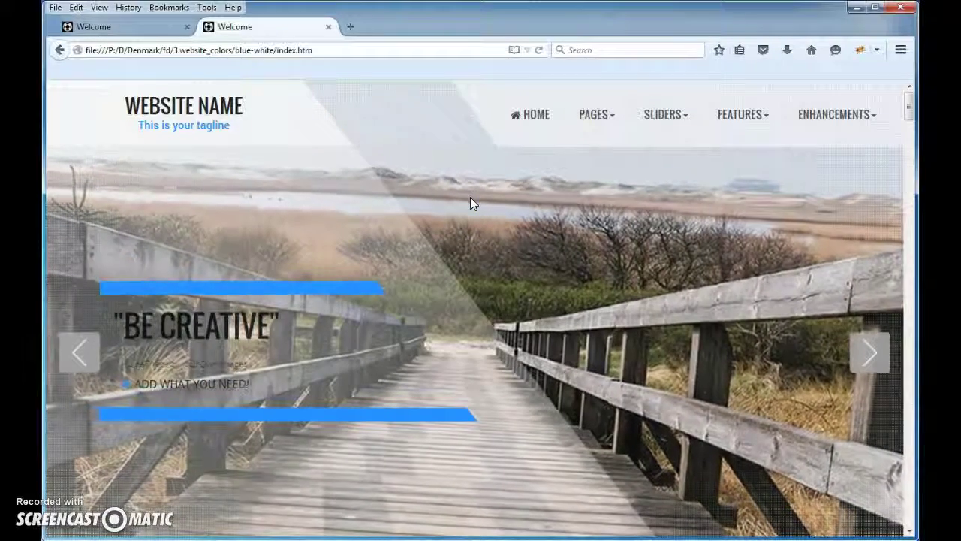
{"action": "left_click_drag", "start_coordinate": [473, 198], "coordinate": [564, 226]}
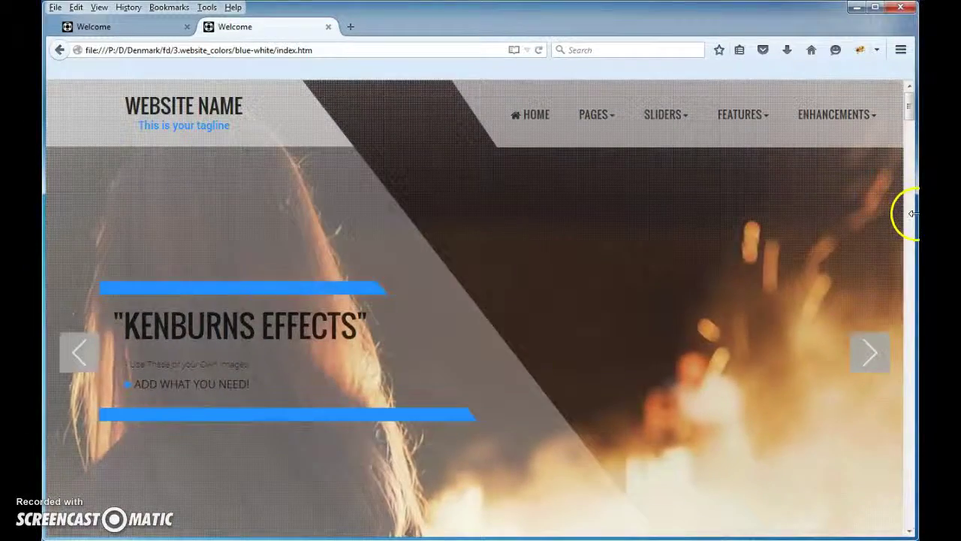
{"action": "left_click_drag", "start_coordinate": [912, 213], "coordinate": [614, 210]}
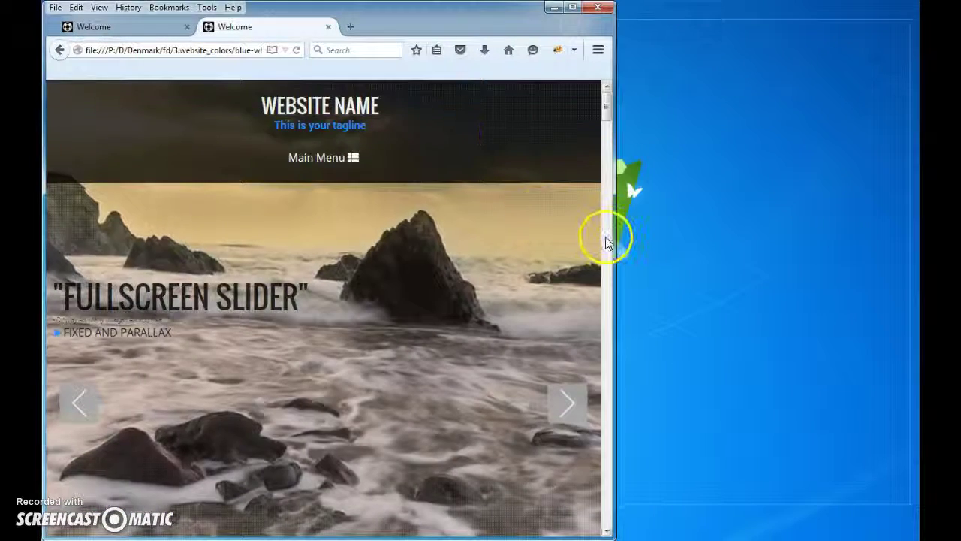
{"action": "mouse_move", "coordinate": [614, 243]}
{"action": "left_mouse_down"}
{"action": "mouse_move", "coordinate": [849, 245]}
{"action": "mouse_move", "coordinate": [684, 240]}
{"action": "left_mouse_up"}
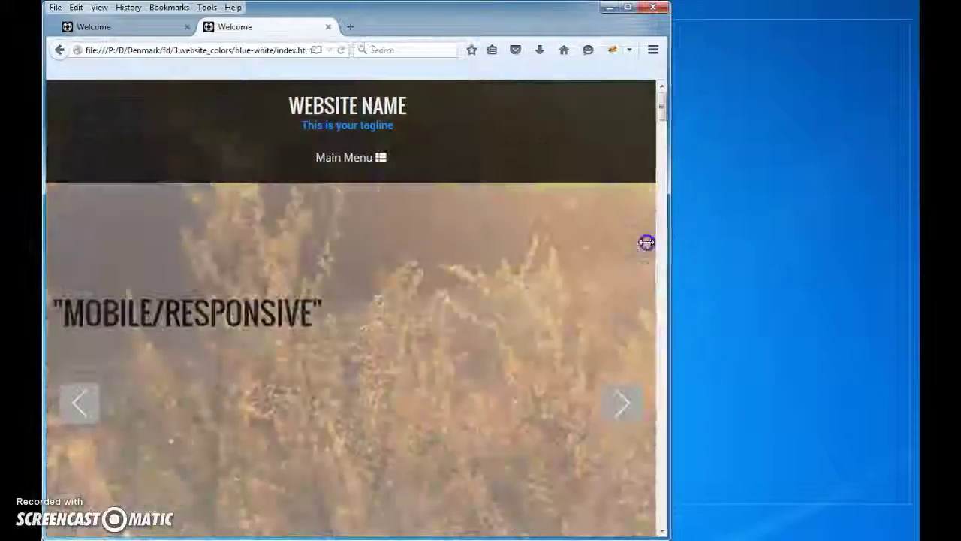
Resize the window again, then go to Page 4 from the Pages dropdown.
{"action": "mouse_move", "coordinate": [684, 240]}
{"action": "left_mouse_down"}
{"action": "mouse_move", "coordinate": [561, 240]}
{"action": "mouse_move", "coordinate": [850, 240]}
{"action": "mouse_move", "coordinate": [390, 238]}
{"action": "mouse_move", "coordinate": [916, 244]}
{"action": "left_mouse_up"}
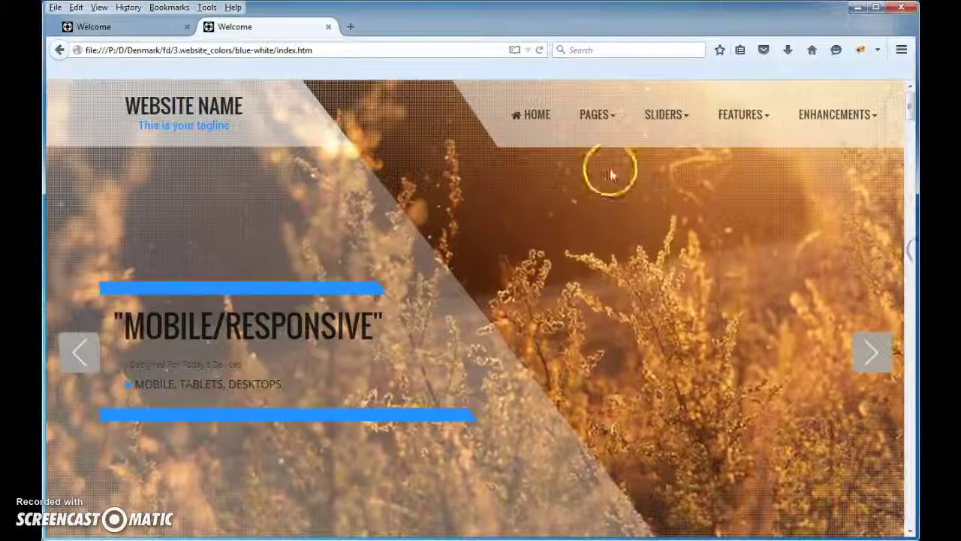
{"action": "left_click", "coordinate": [596, 114]}
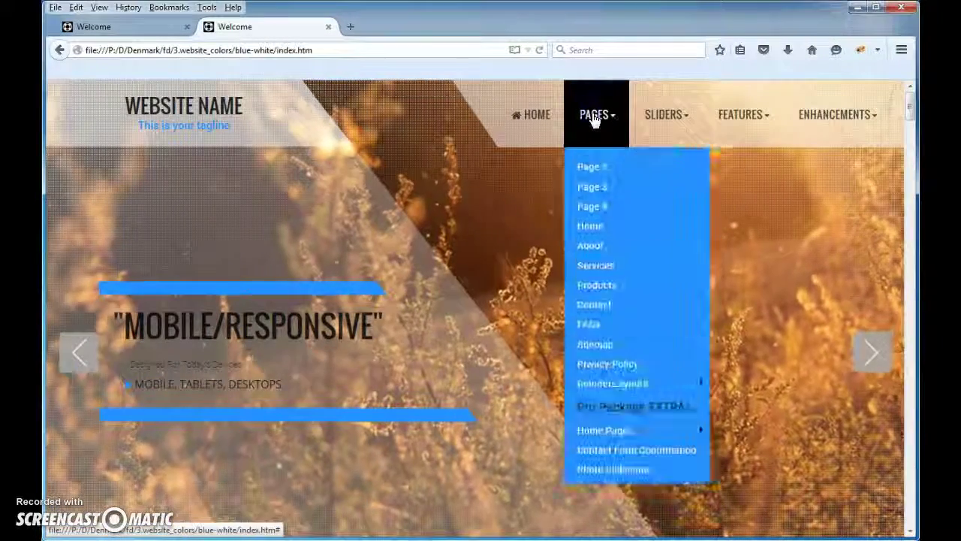
{"action": "left_click", "coordinate": [597, 207]}
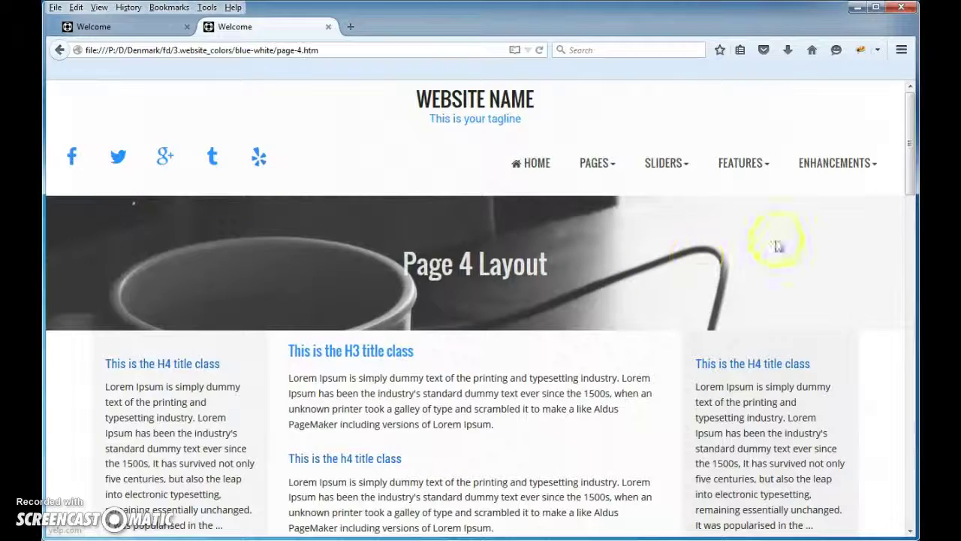
{"action": "mouse_move", "coordinate": [913, 228]}
{"action": "left_mouse_down"}
{"action": "mouse_move", "coordinate": [523, 224]}
{"action": "mouse_move", "coordinate": [914, 228]}
{"action": "left_mouse_up"}
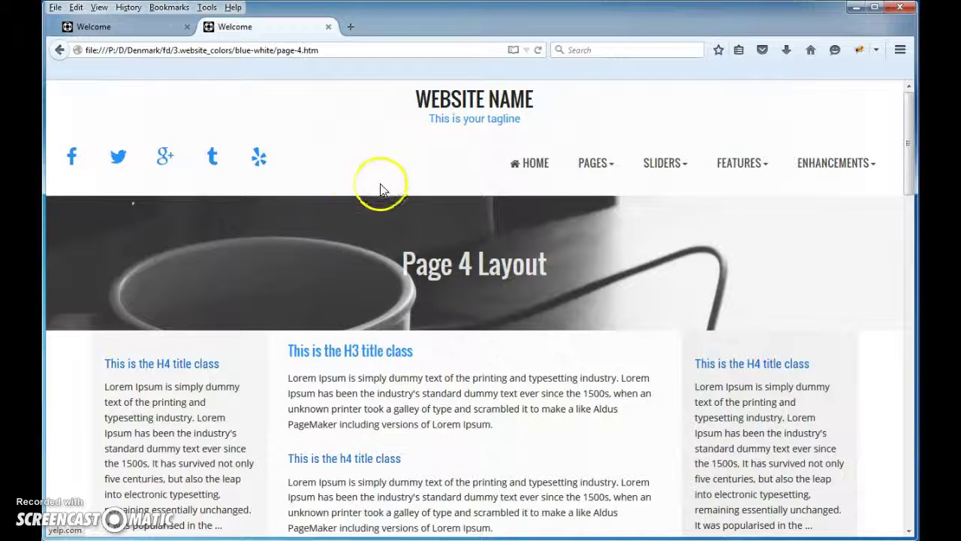
{"action": "mouse_move", "coordinate": [911, 233]}
{"action": "left_mouse_down"}
{"action": "mouse_move", "coordinate": [697, 226]}
{"action": "mouse_move", "coordinate": [915, 229]}
{"action": "left_mouse_up"}
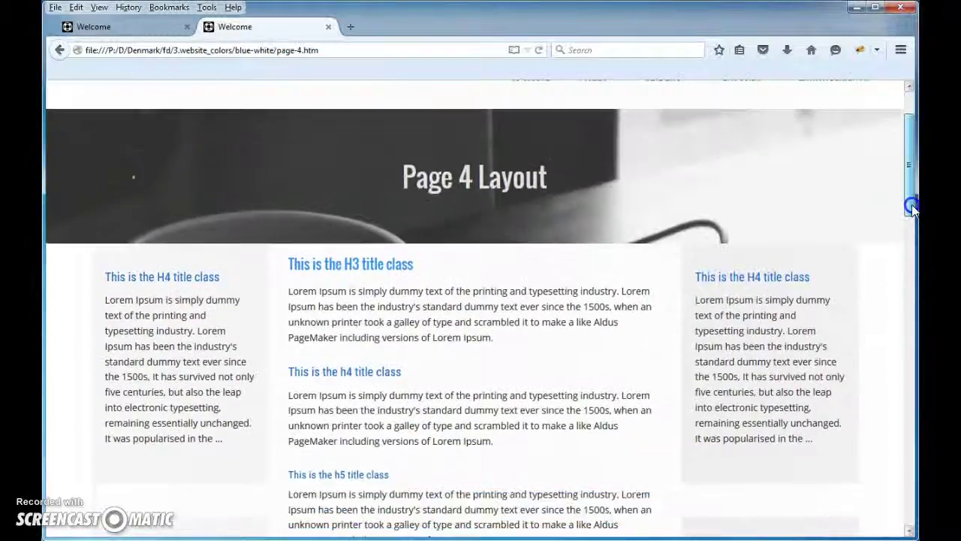
{"action": "mouse_move", "coordinate": [911, 184]}
{"action": "left_mouse_down"}
{"action": "mouse_move", "coordinate": [903, 363]}
{"action": "mouse_move", "coordinate": [912, 468]}
{"action": "left_mouse_up"}
{"action": "key", "text": "Home"}
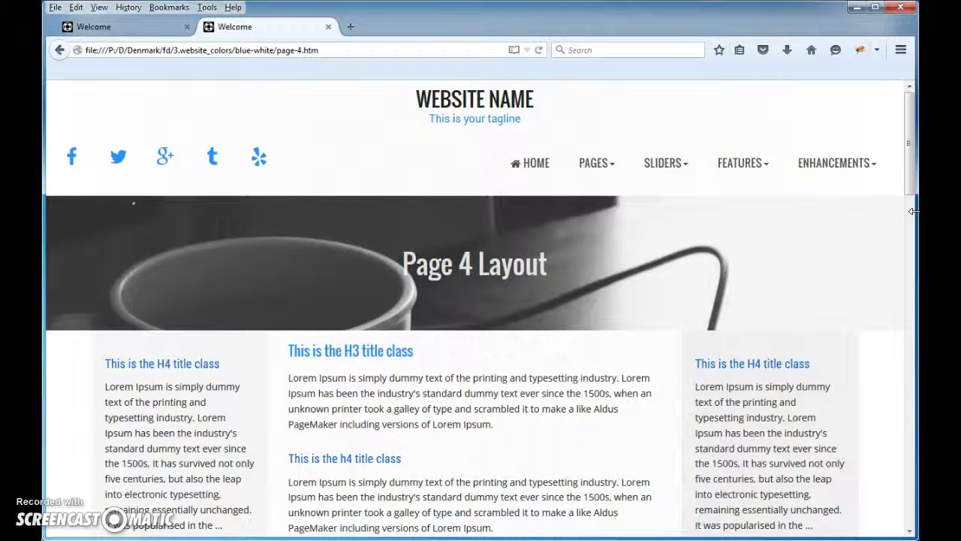
{"action": "mouse_move", "coordinate": [914, 212]}
{"action": "left_mouse_down"}
{"action": "mouse_move", "coordinate": [689, 226]}
{"action": "mouse_move", "coordinate": [914, 235]}
{"action": "left_mouse_up"}
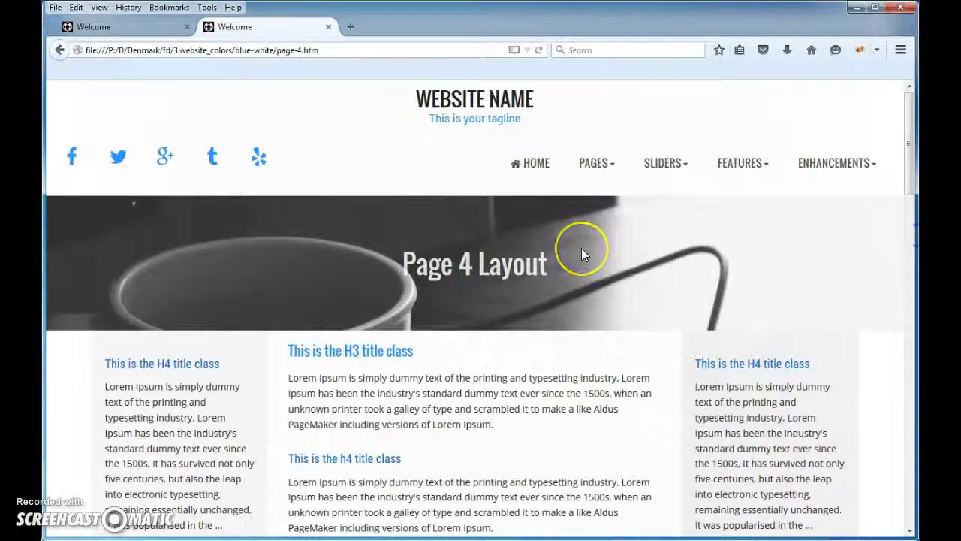